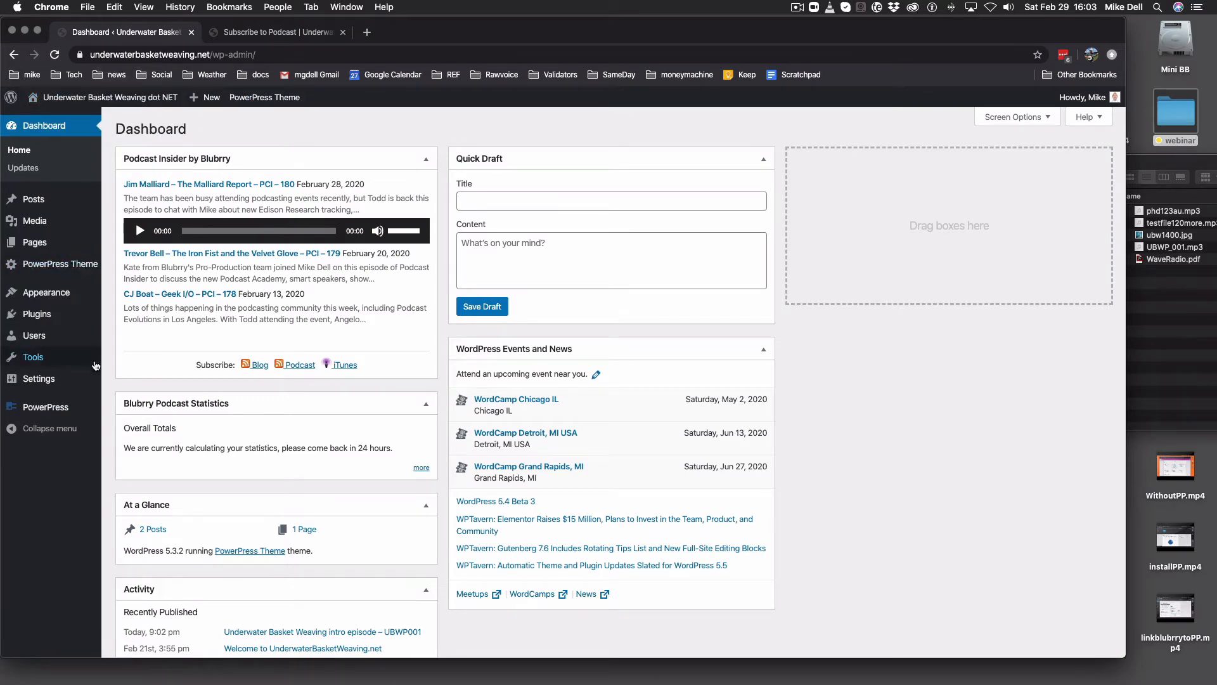
# - Open the Blubrry PowerPress Settings page from the WordPress admin sidebar
pyautogui.moveTo(45, 407)
pyautogui.click(136, 415)
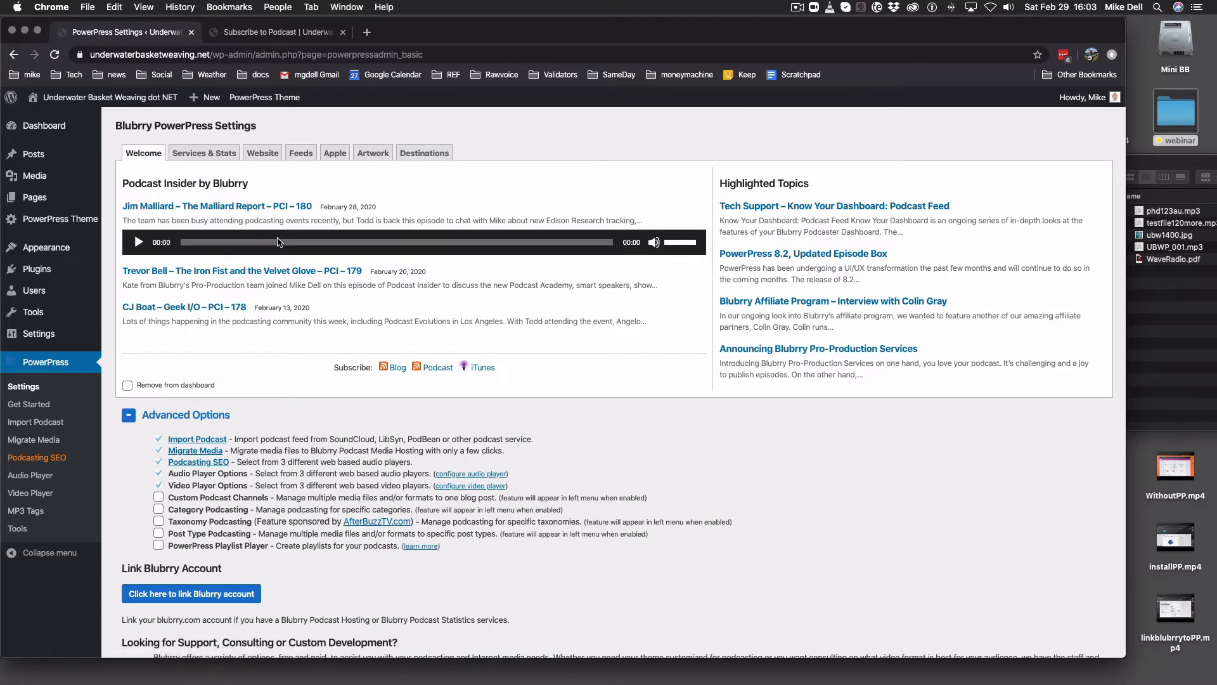
# - Select the entire Feed Description sentence in the Feeds tab's Feed Settings for reuse
pyautogui.click(339, 157)
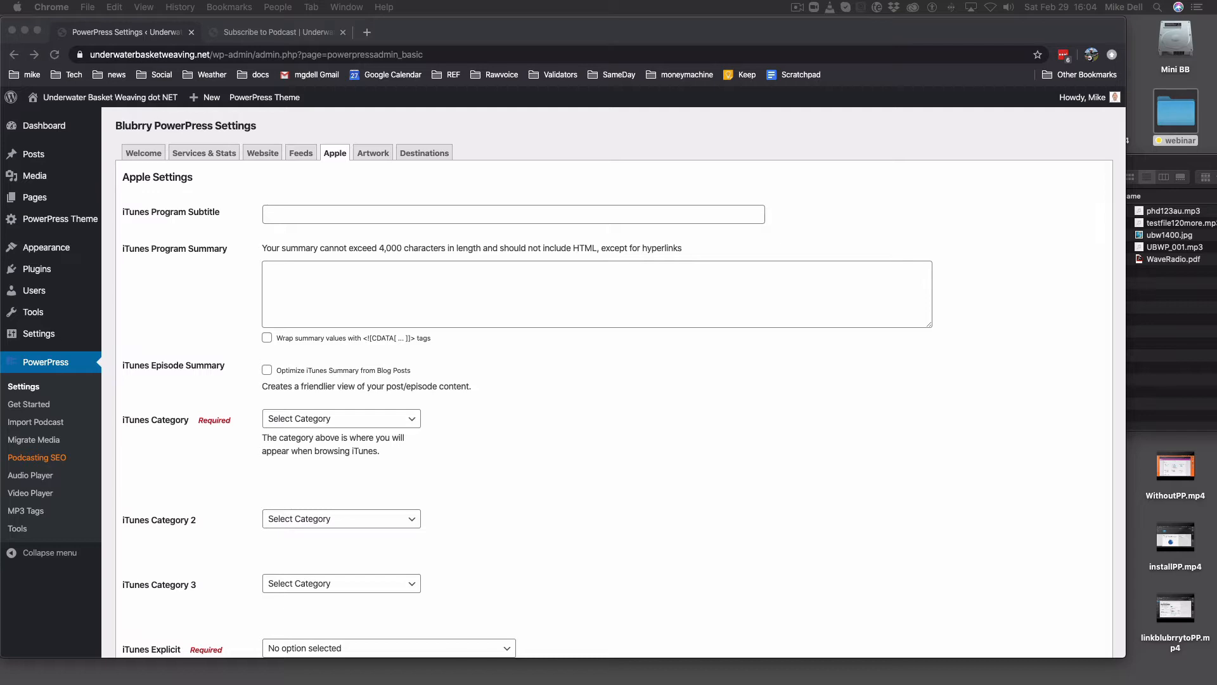
pyautogui.click(305, 155)
pyautogui.click(301, 154)
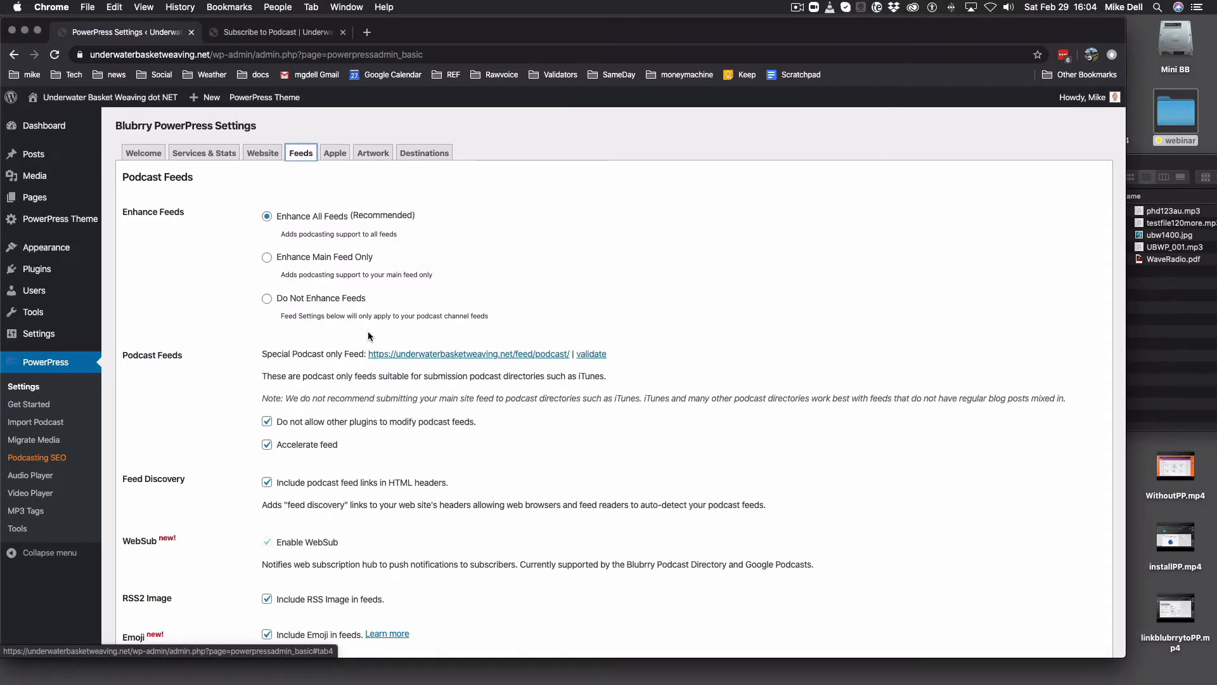
pyautogui.scroll(-10, 434, 405)
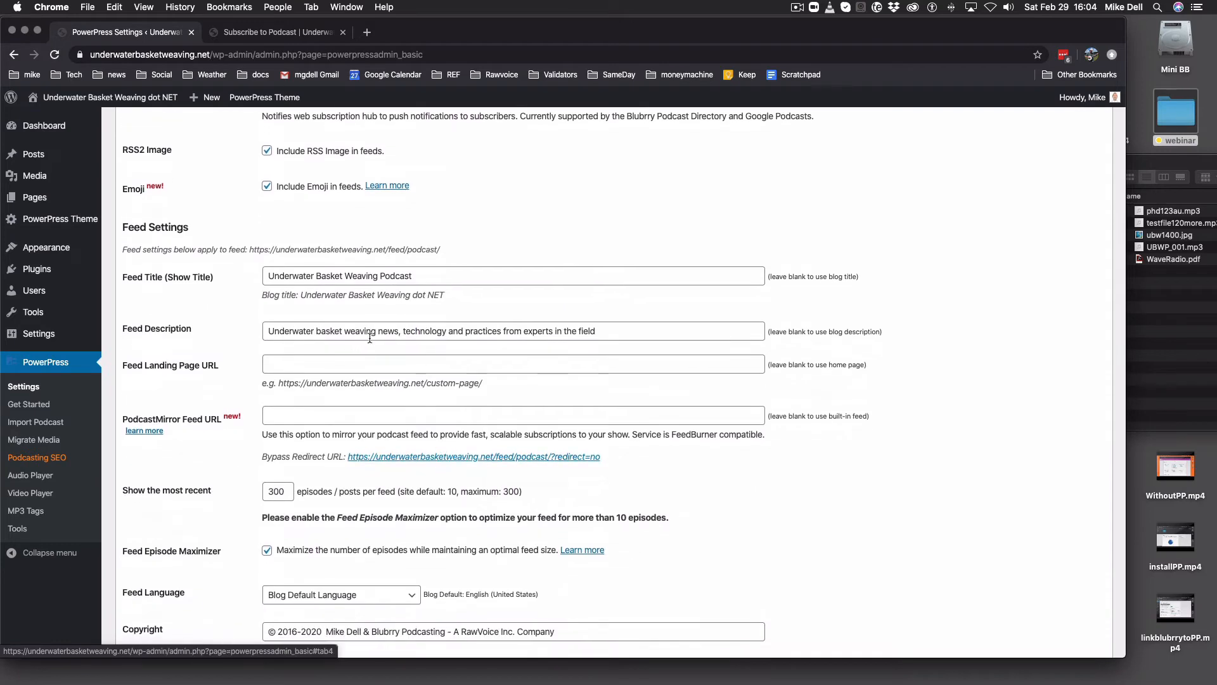
pyautogui.tripleClick(399, 338)
pyautogui.press('super+c')
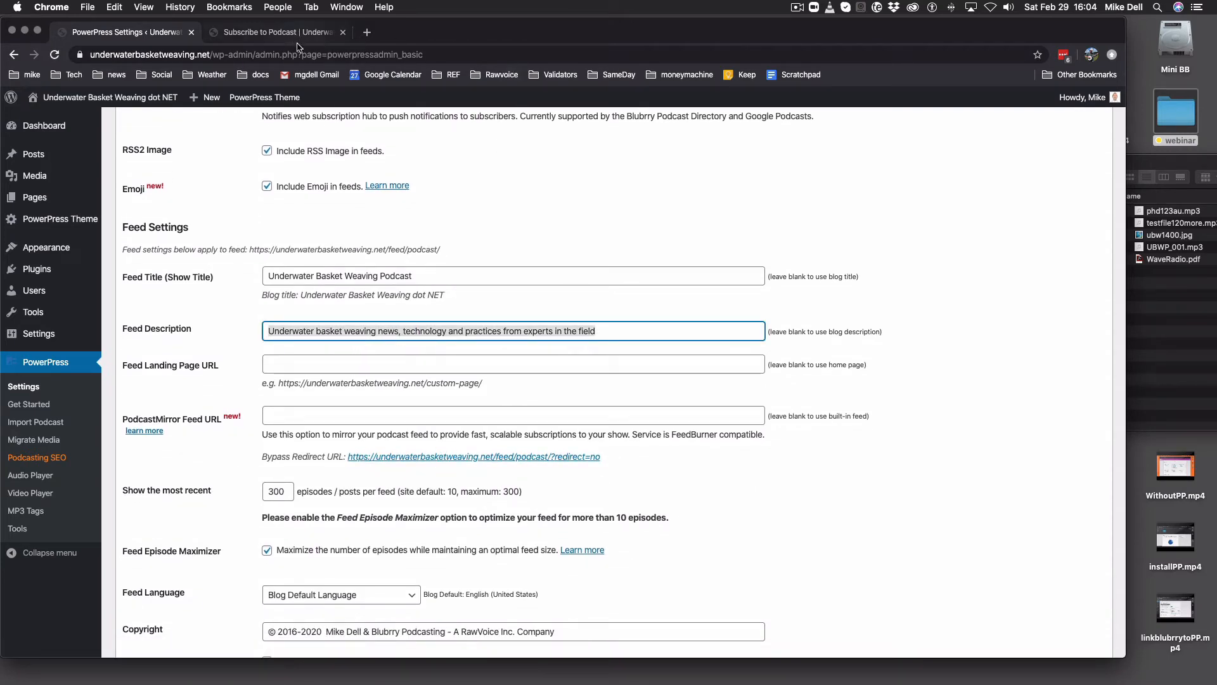
pyautogui.scroll(10, 444, 237)
# - Paste the feed description as iTunes Program Subtitle and the two-line text as Program Summary
pyautogui.click(337, 155)
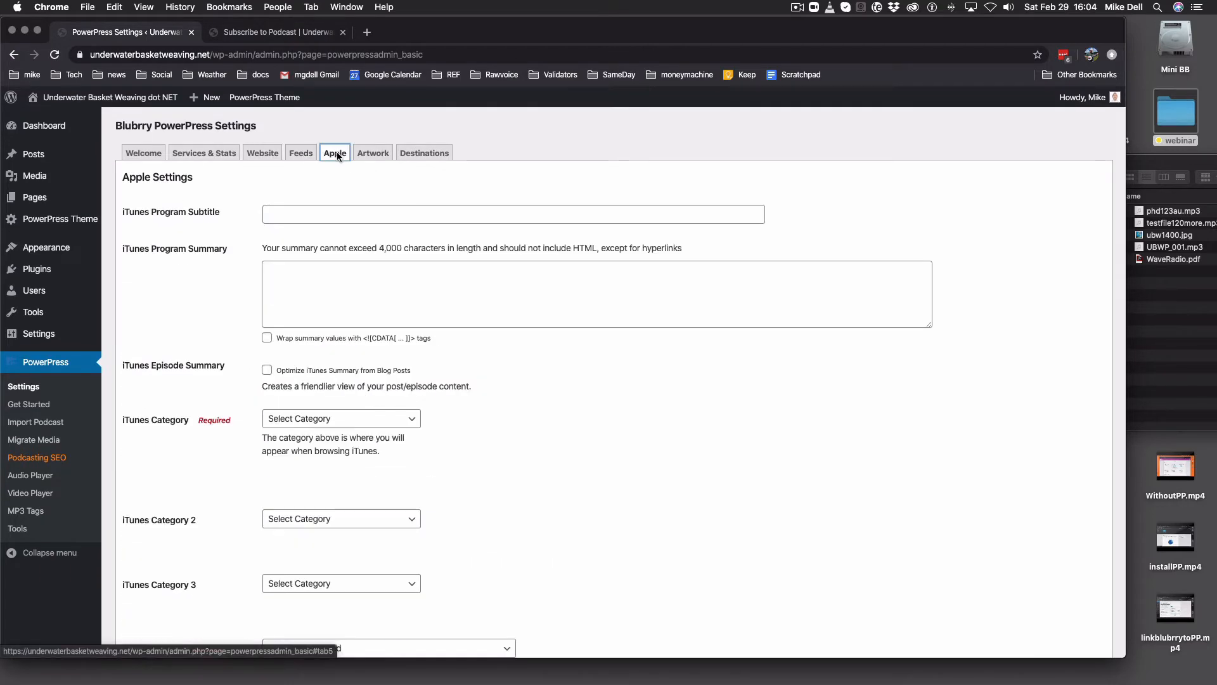
pyautogui.click(373, 214)
pyautogui.press('super+v')
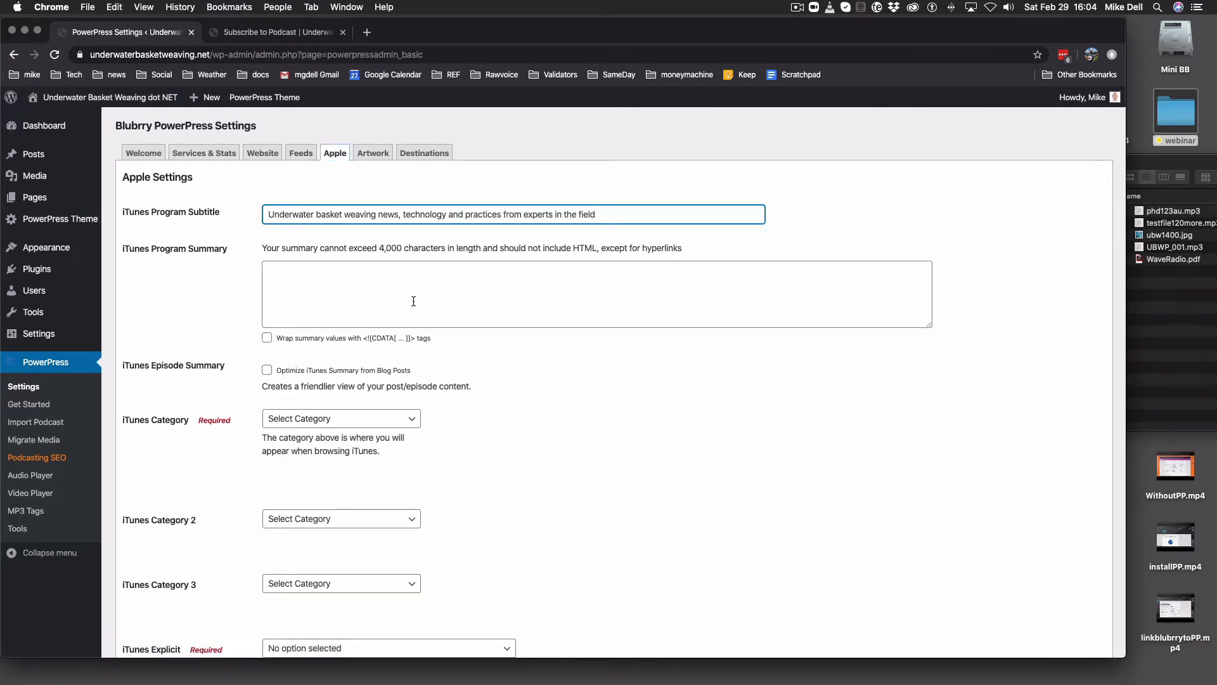
pyautogui.click(413, 294)
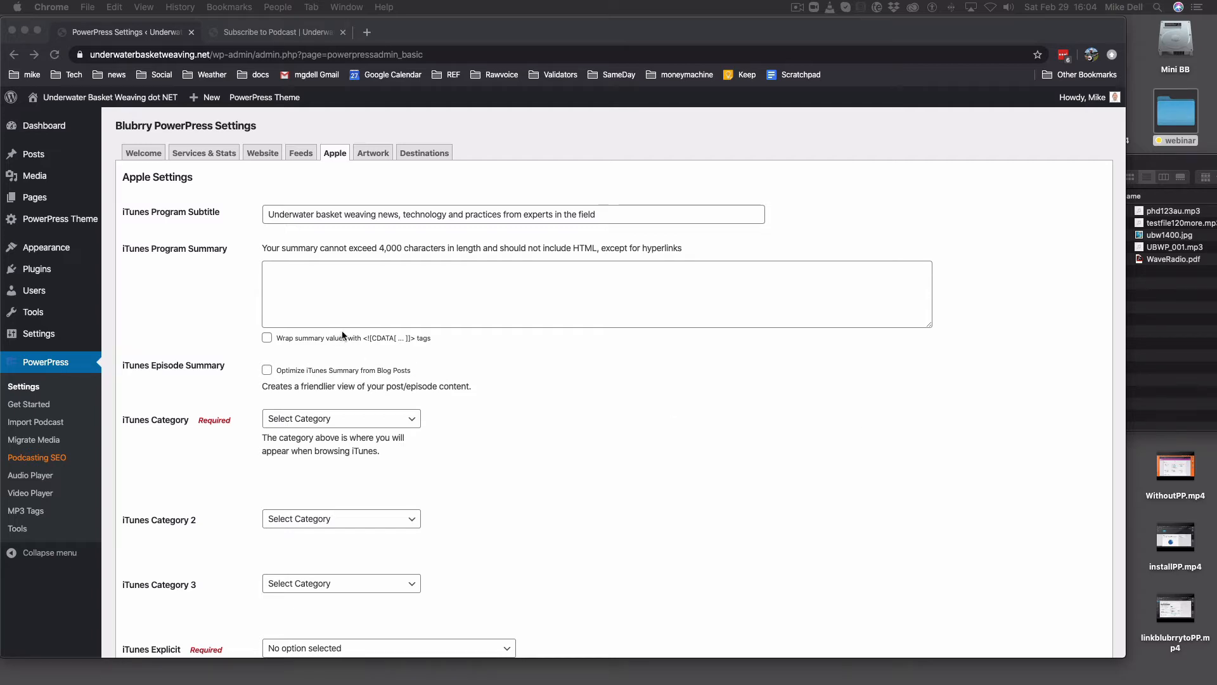
pyautogui.click(355, 306)
pyautogui.write('Underwater basket weaving news, technology and practices from experts in the field.  This podcast will be released weekly on Thursdays. This is a demo podcast for Blubrry Podcasting and RawVoice Inc. to demonstrate how to install and configure PowerPress and Blubrry Hosting.')
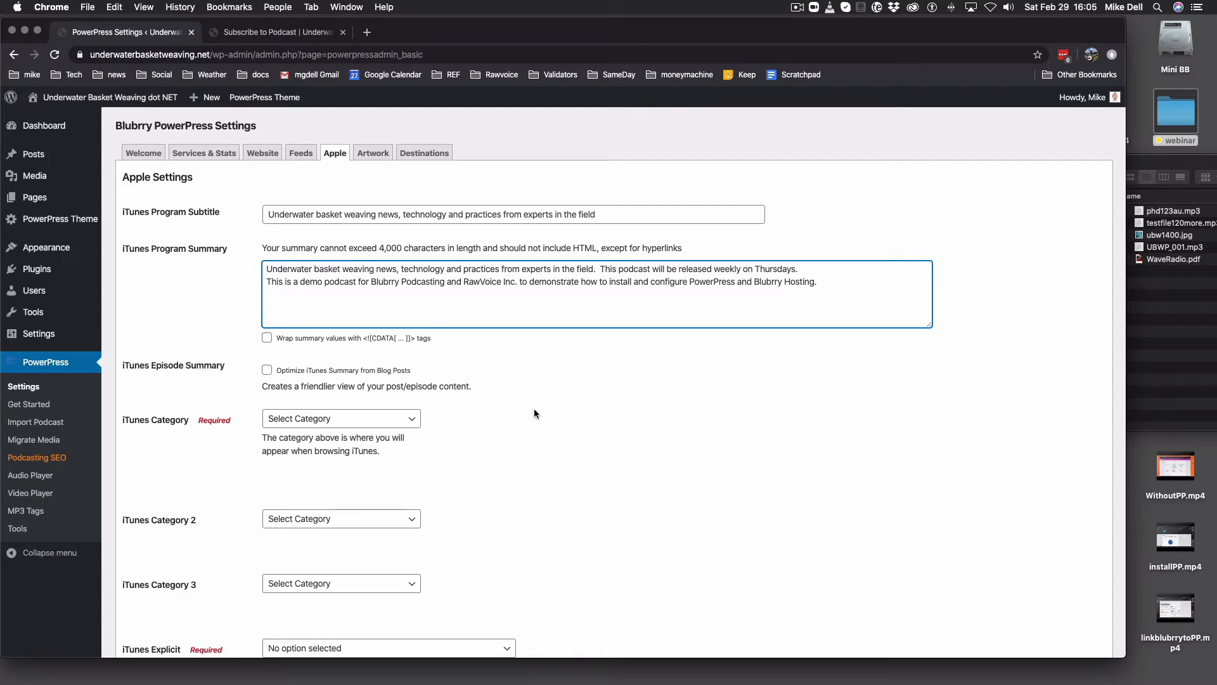
# - Set the iTunes Category to Education > How To
pyautogui.click(310, 421)
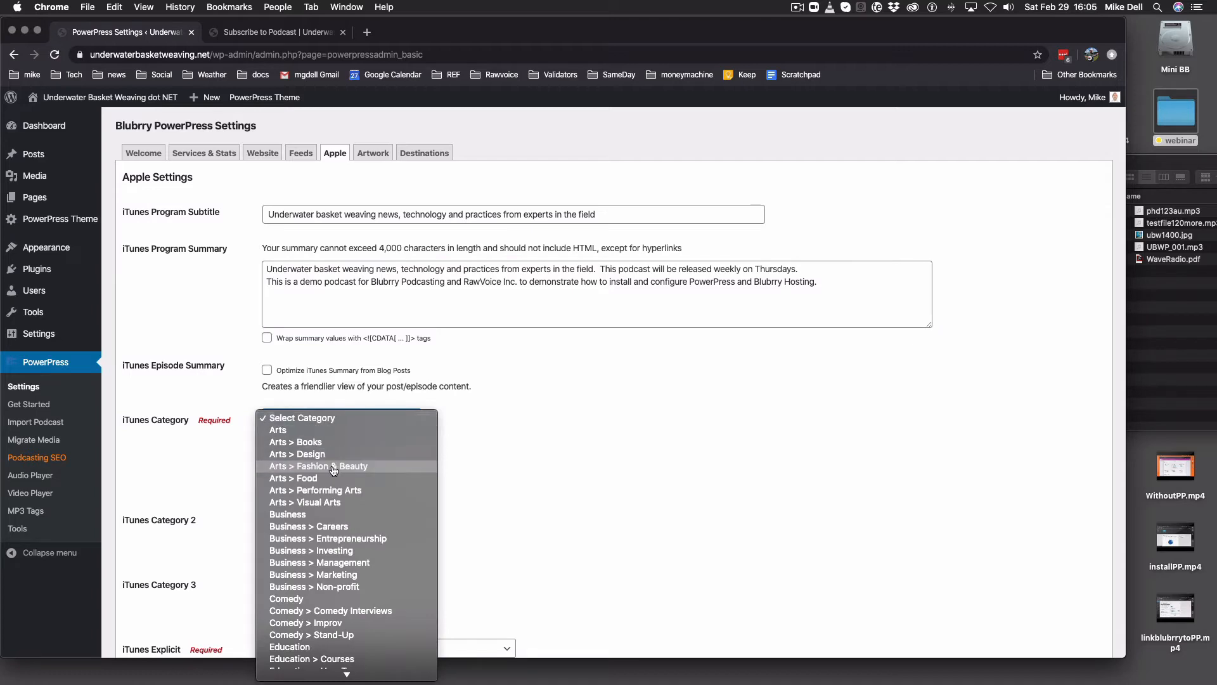
pyautogui.scroll(-5, 325, 471)
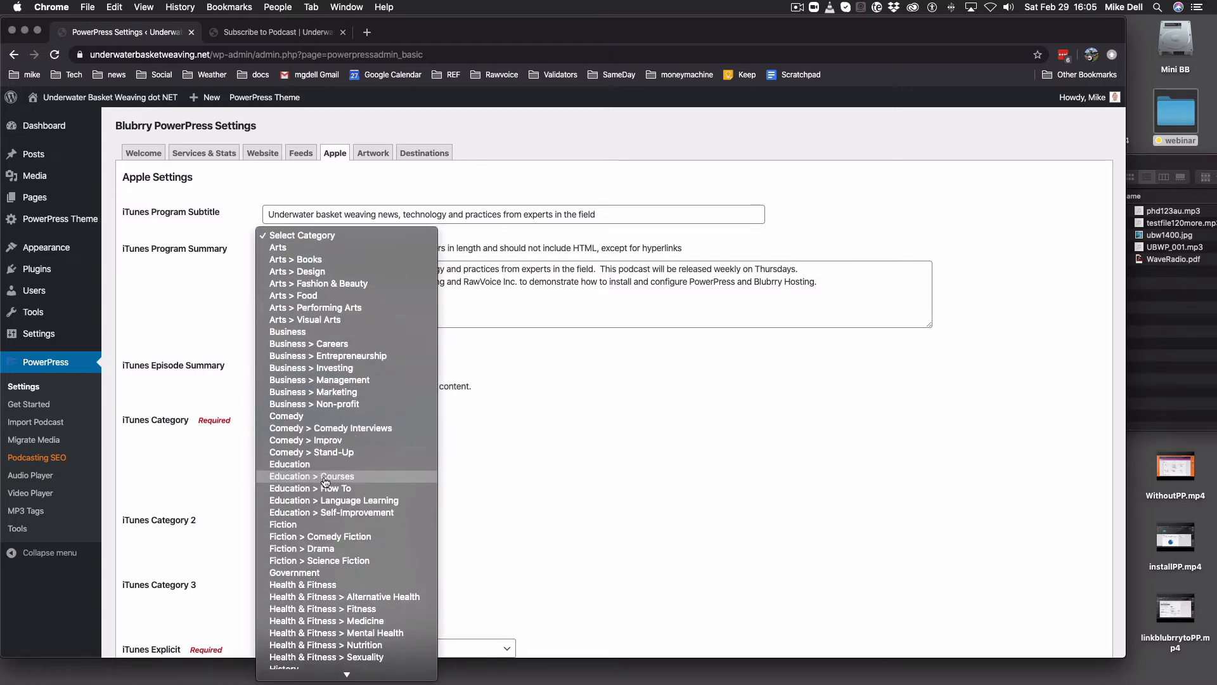
pyautogui.click(324, 468)
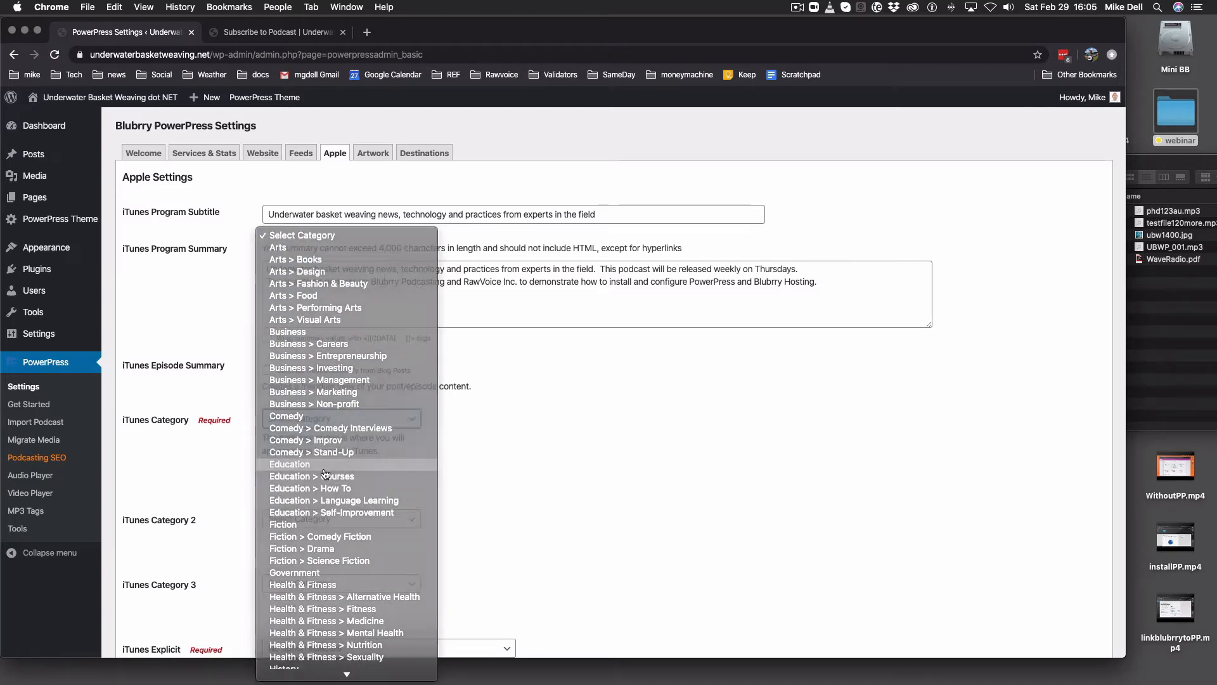
pyautogui.click(327, 425)
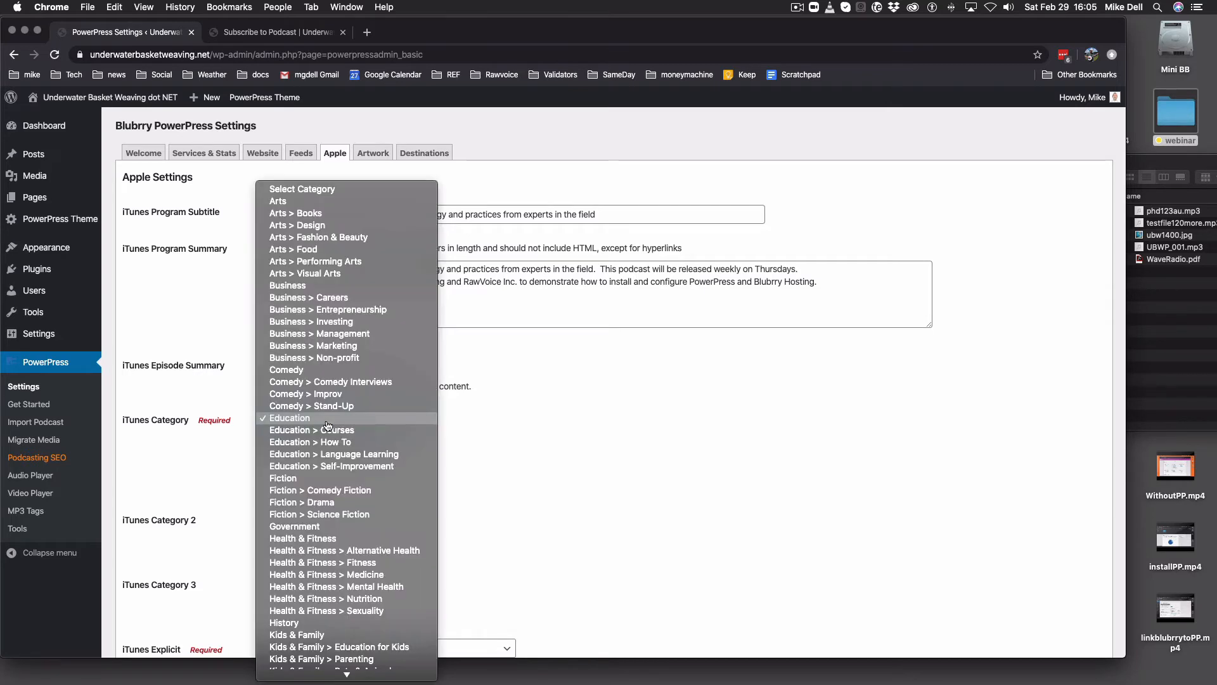
pyautogui.click(328, 445)
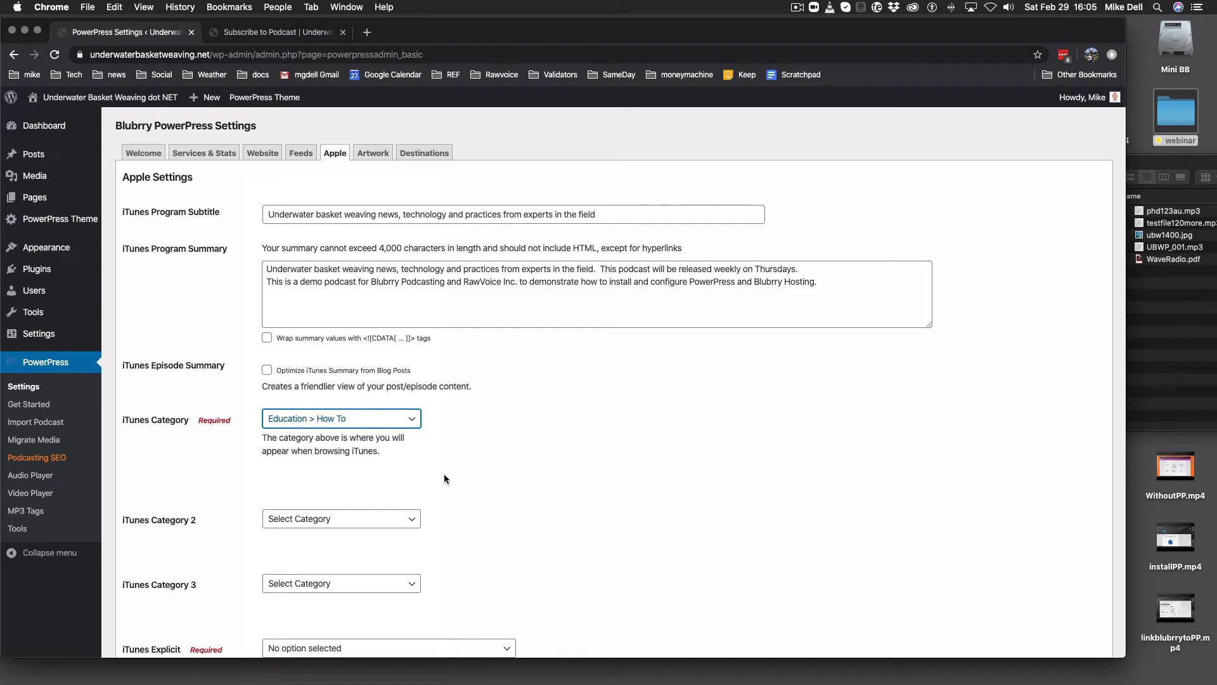
# - Check the iTunes Category 2 list and leave it unselected
pyautogui.scroll(-3, 412, 454)
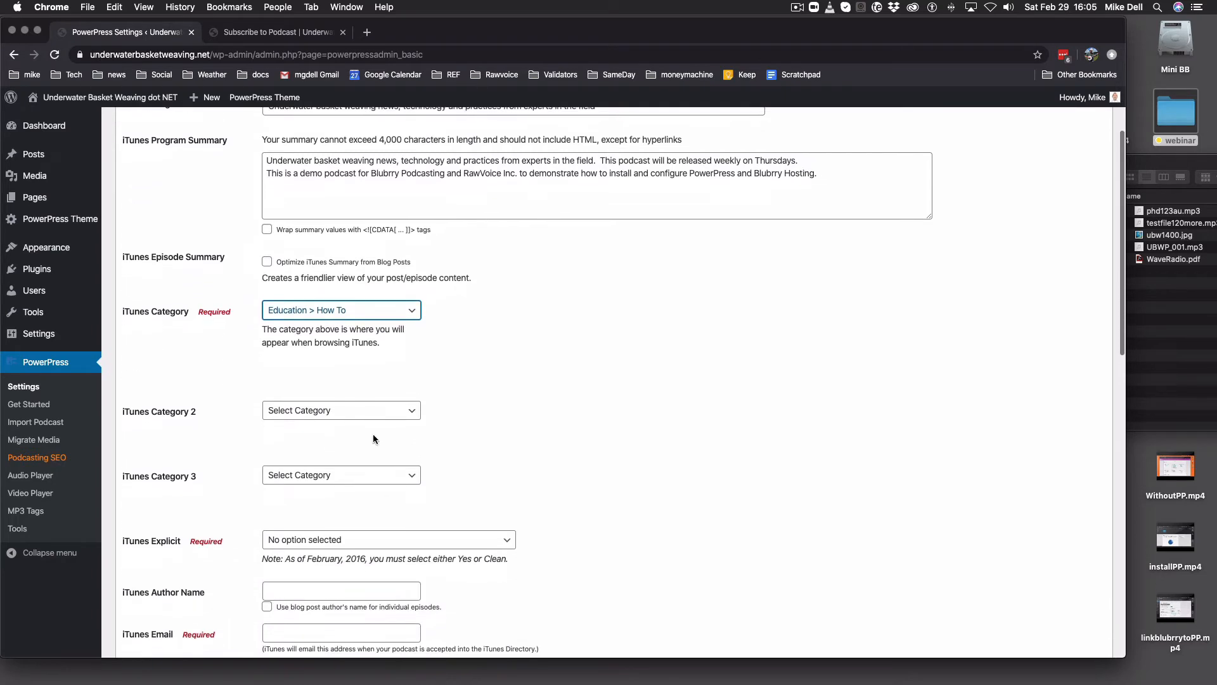
pyautogui.click(359, 415)
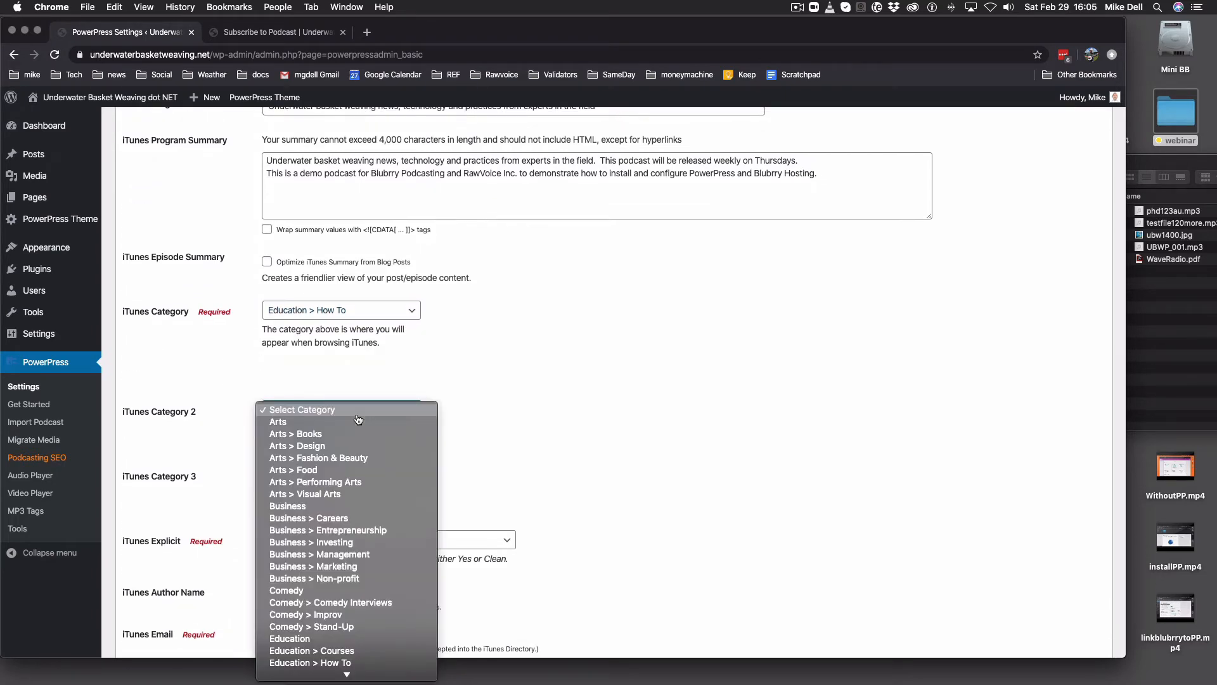
pyautogui.click(359, 419)
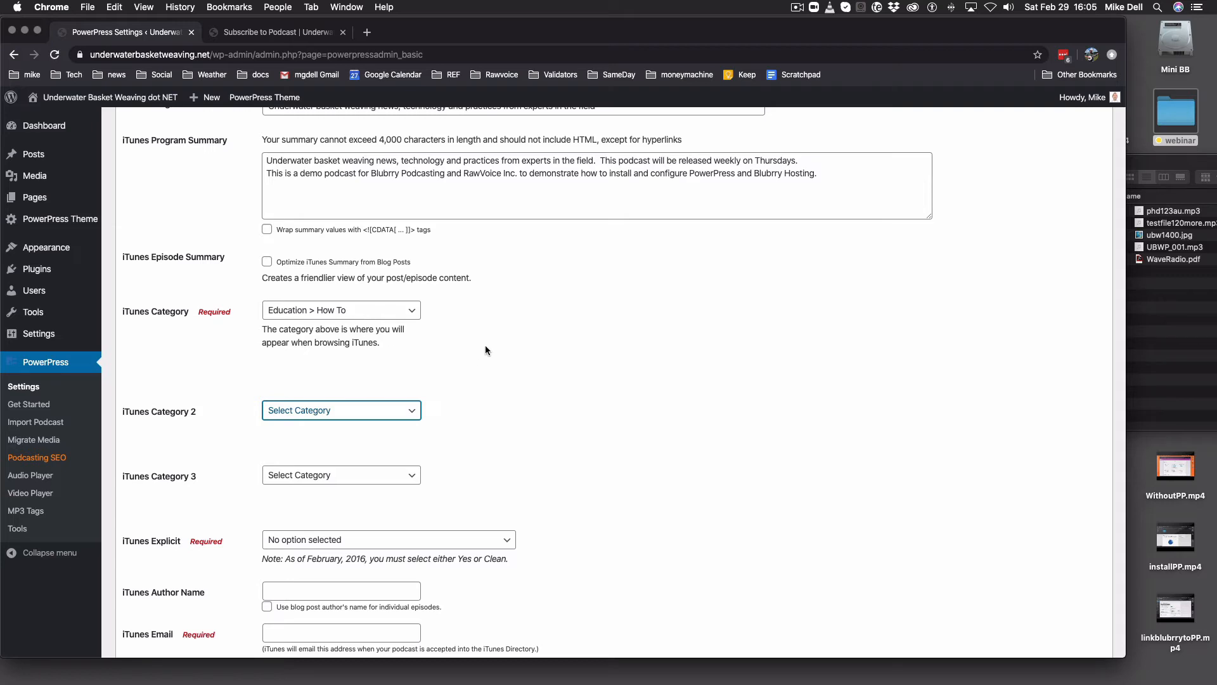
pyautogui.scroll(-5, 496, 361)
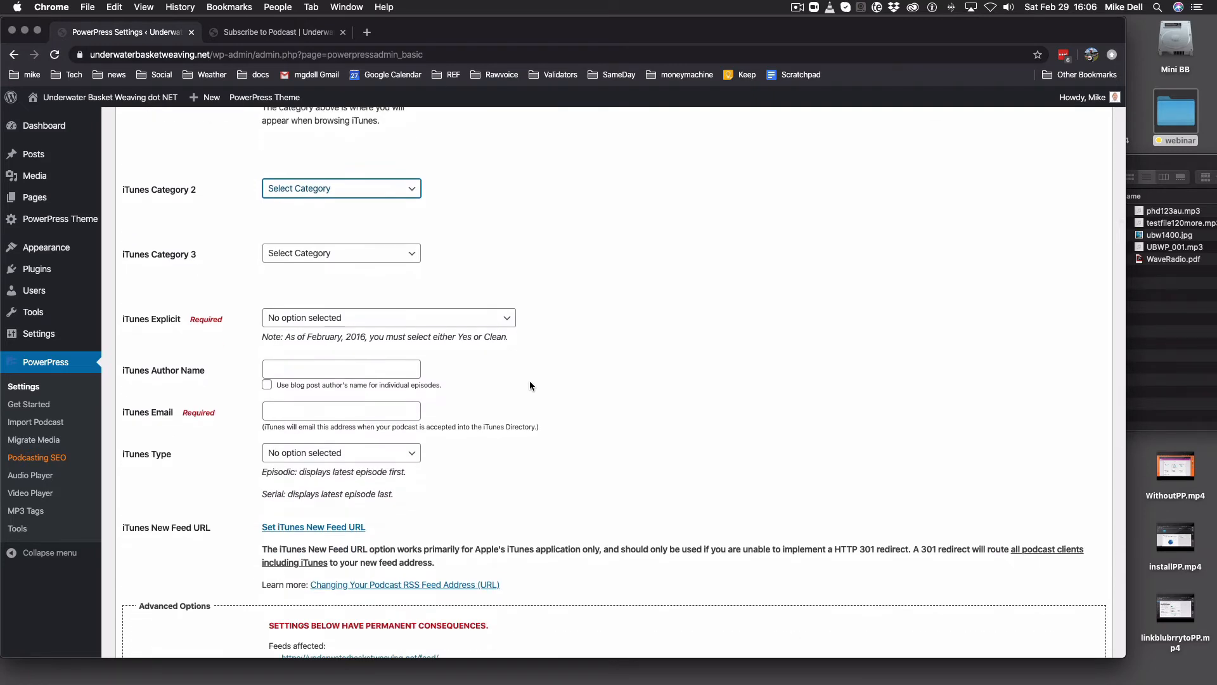
# - Set iTunes Explicit to 'Clean - no explicit content'
pyautogui.click(453, 323)
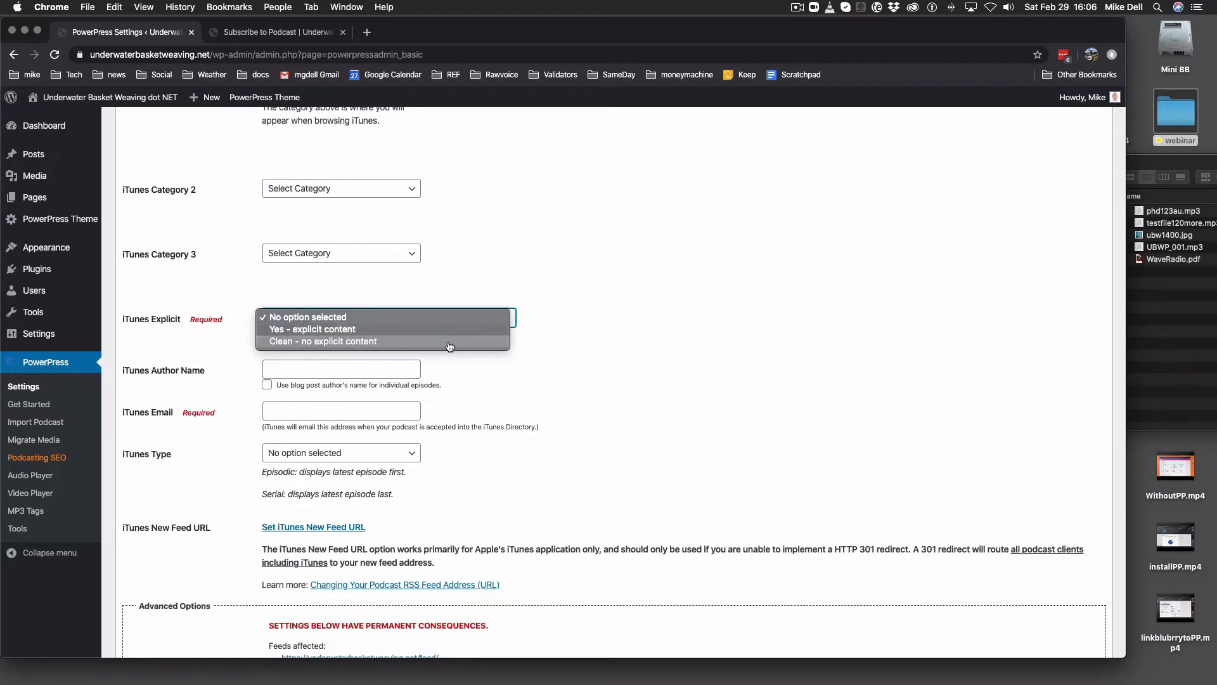
pyautogui.click(450, 343)
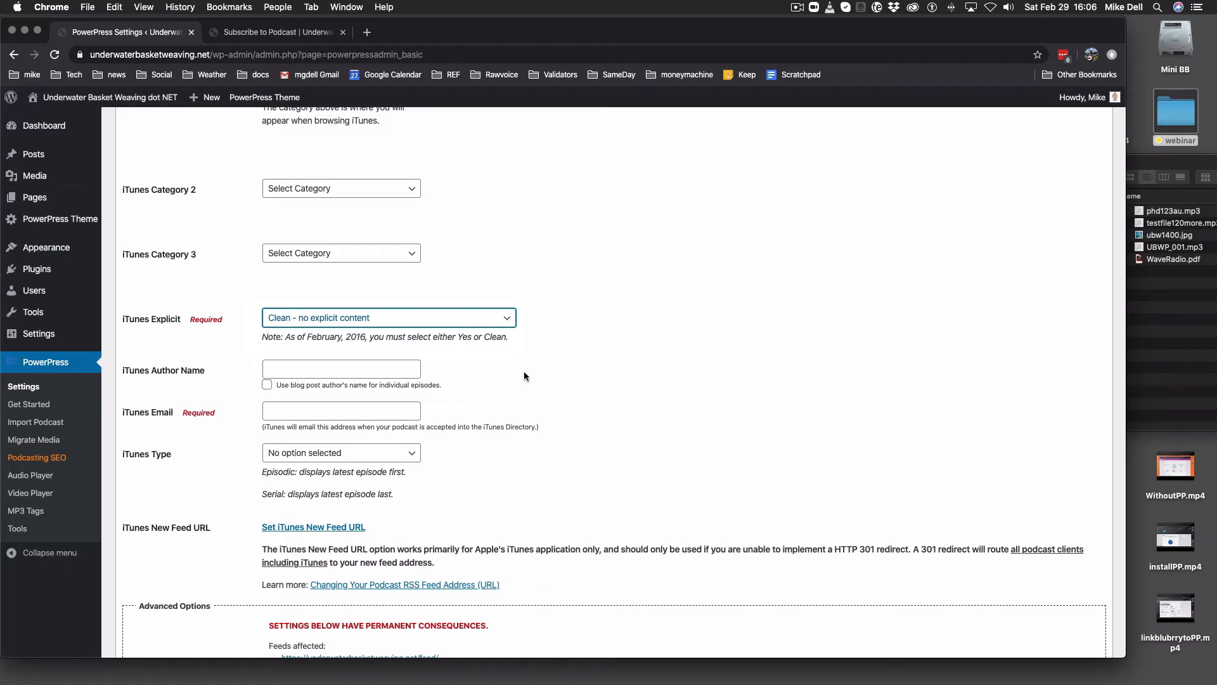
pyautogui.click(367, 370)
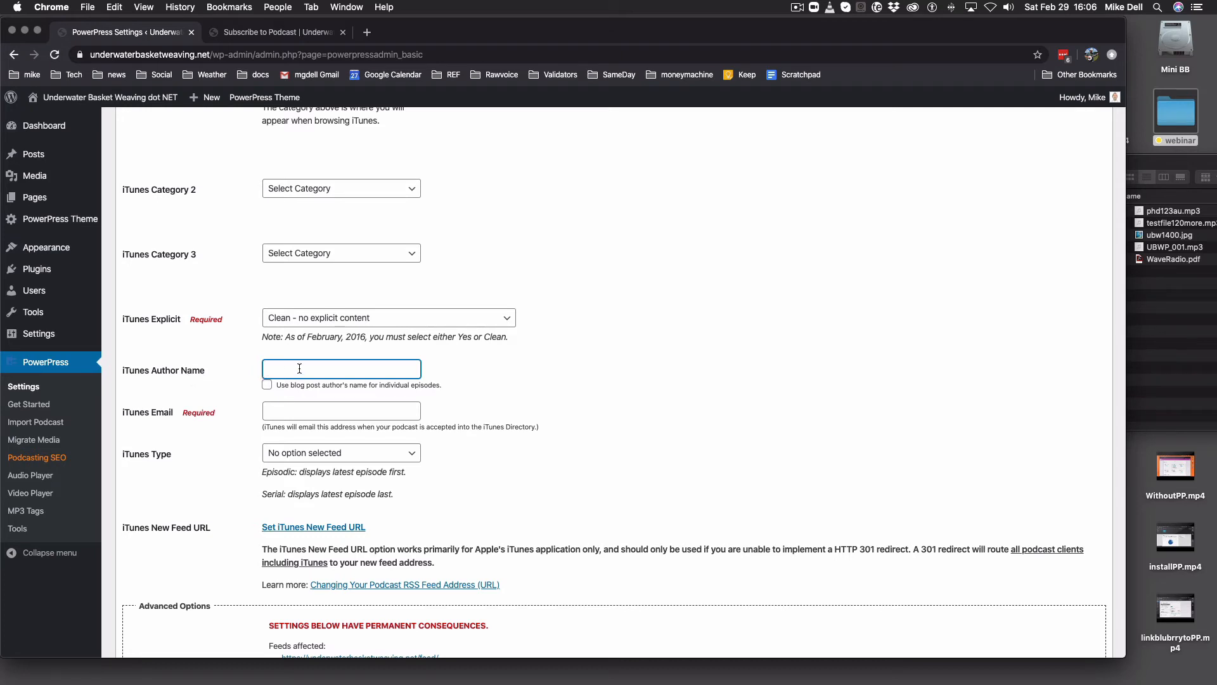
# - Enter the author's full name in iTunes Author Name and the contact e-mail in iTunes Email
pyautogui.click(329, 409)
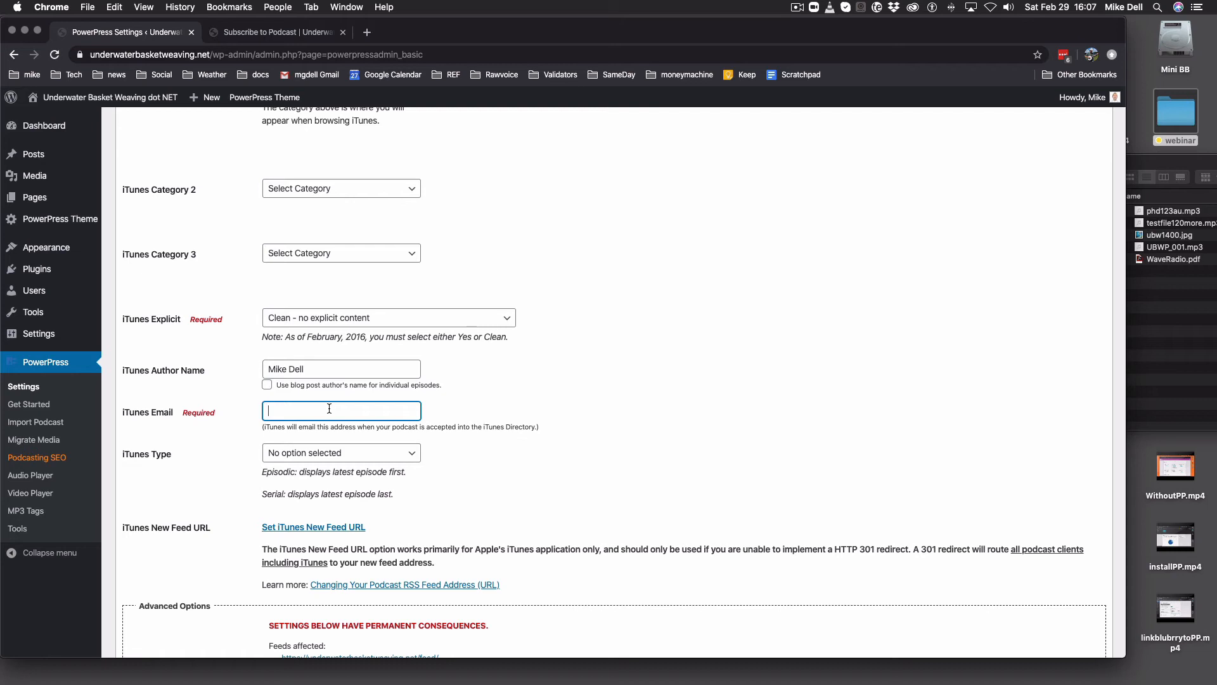
# - Set iTunes Type to 'Episodic (default)'
pyautogui.click(403, 454)
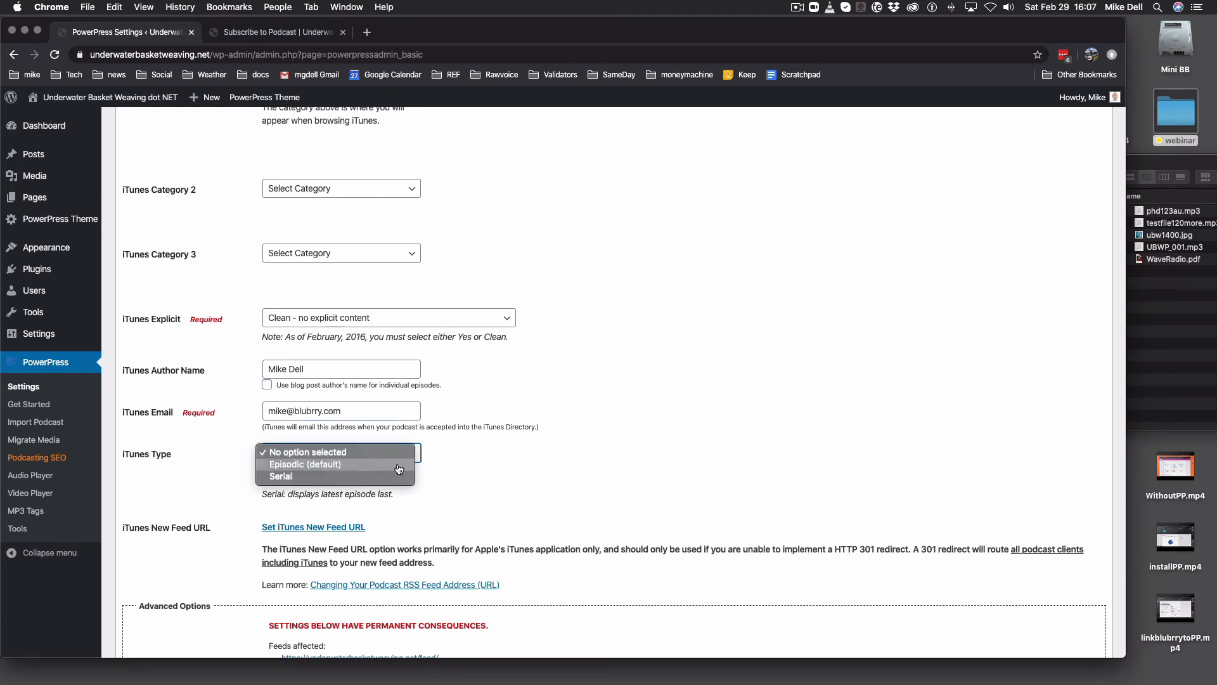
pyautogui.click(401, 464)
pyautogui.click(407, 456)
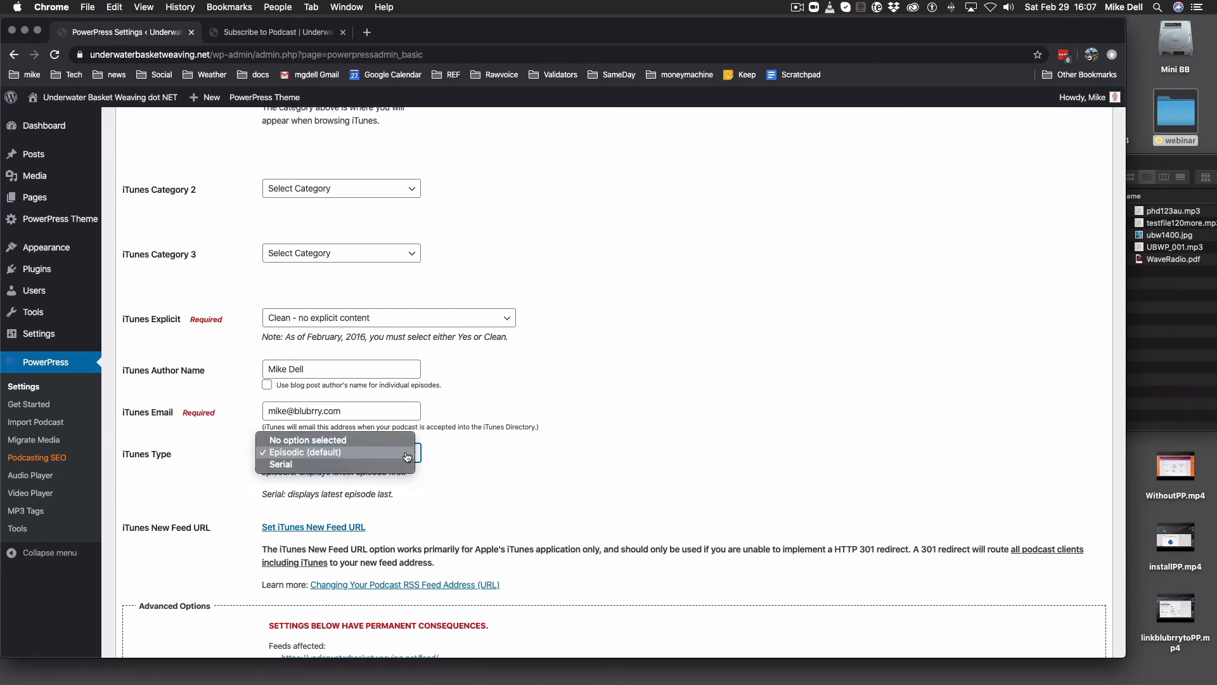
pyautogui.click(408, 454)
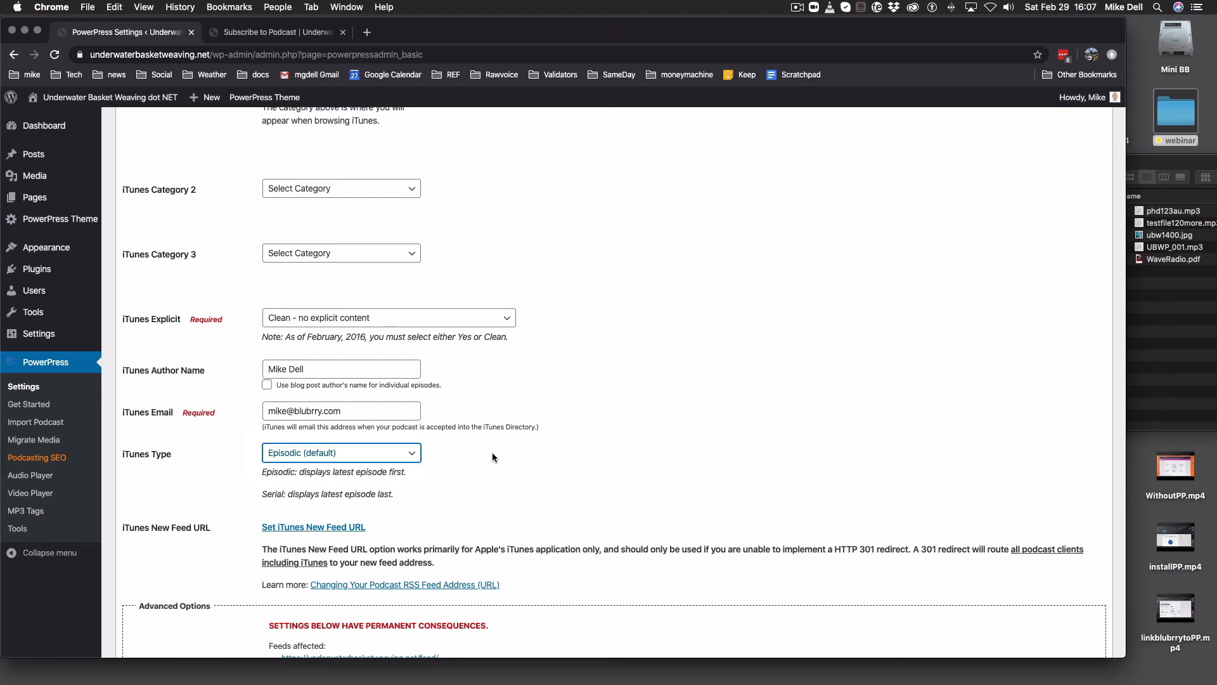
pyautogui.scroll(-4, 431, 493)
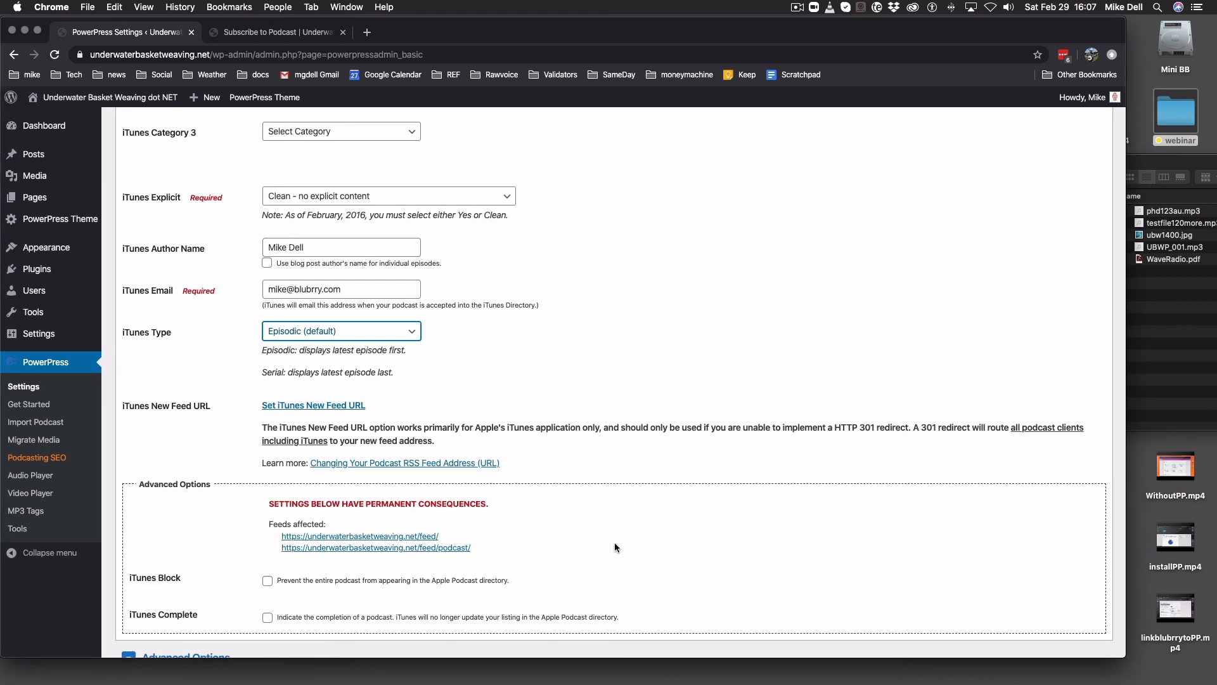
# - Save the Apple settings with Save Changes at the bottom of the page
pyautogui.scroll(-3, 607, 534)
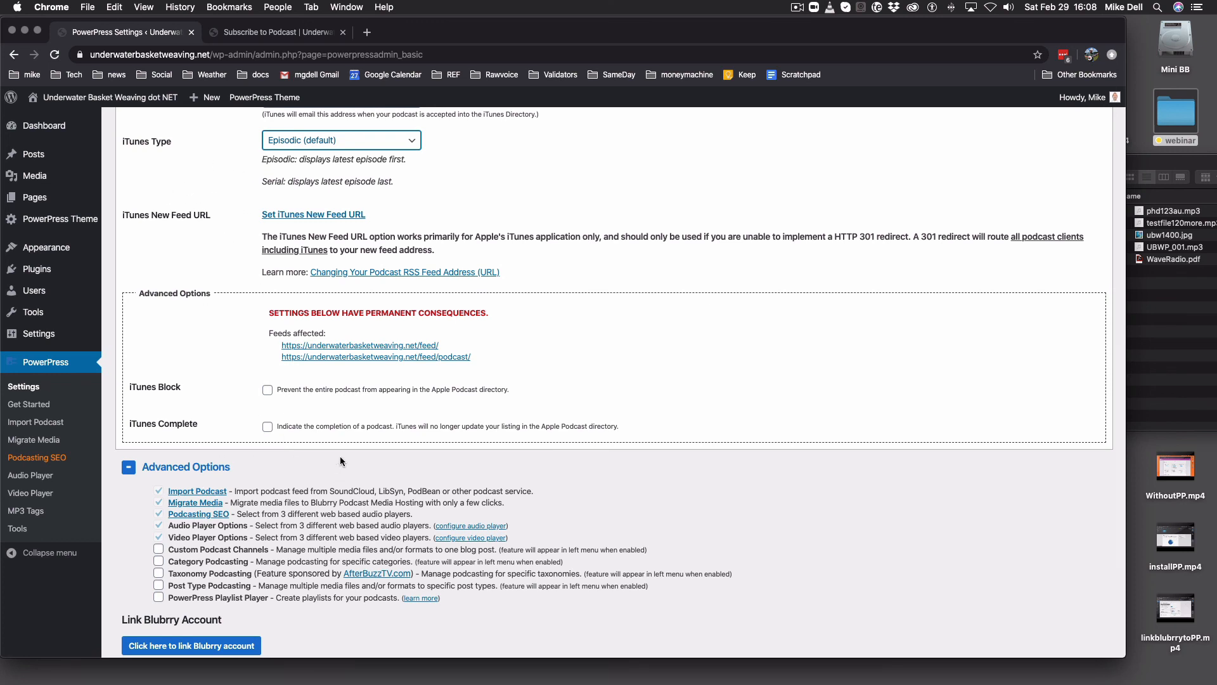
pyautogui.scroll(-5, 353, 451)
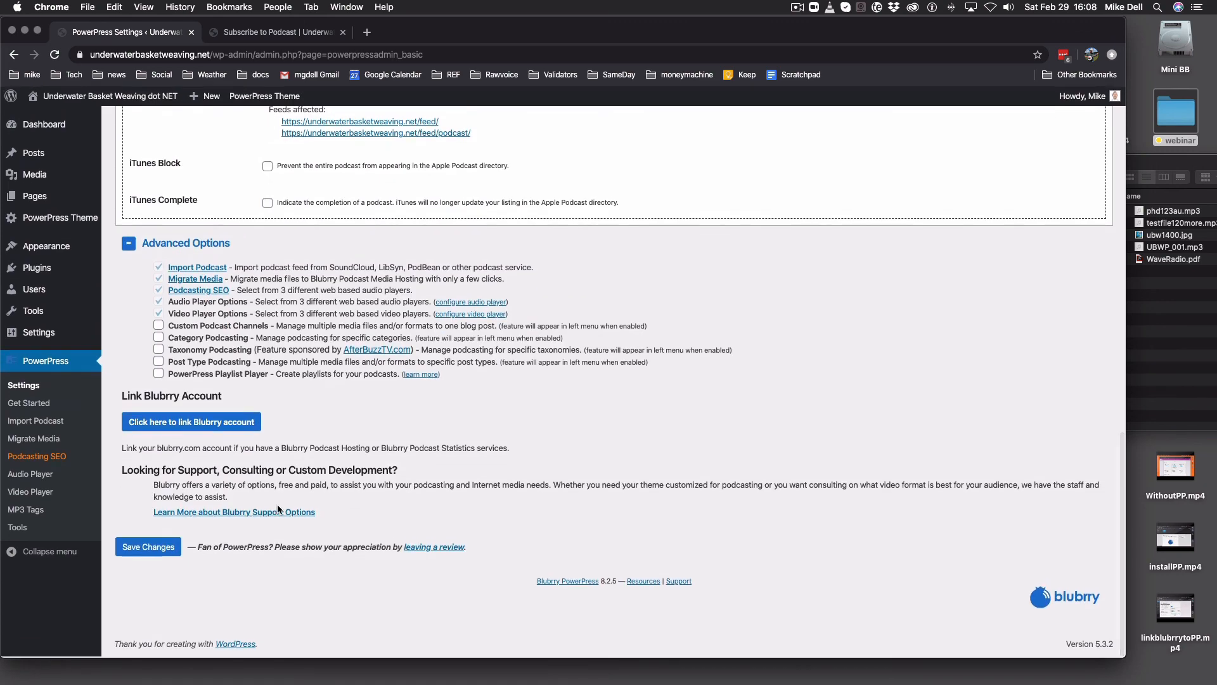
pyautogui.click(147, 555)
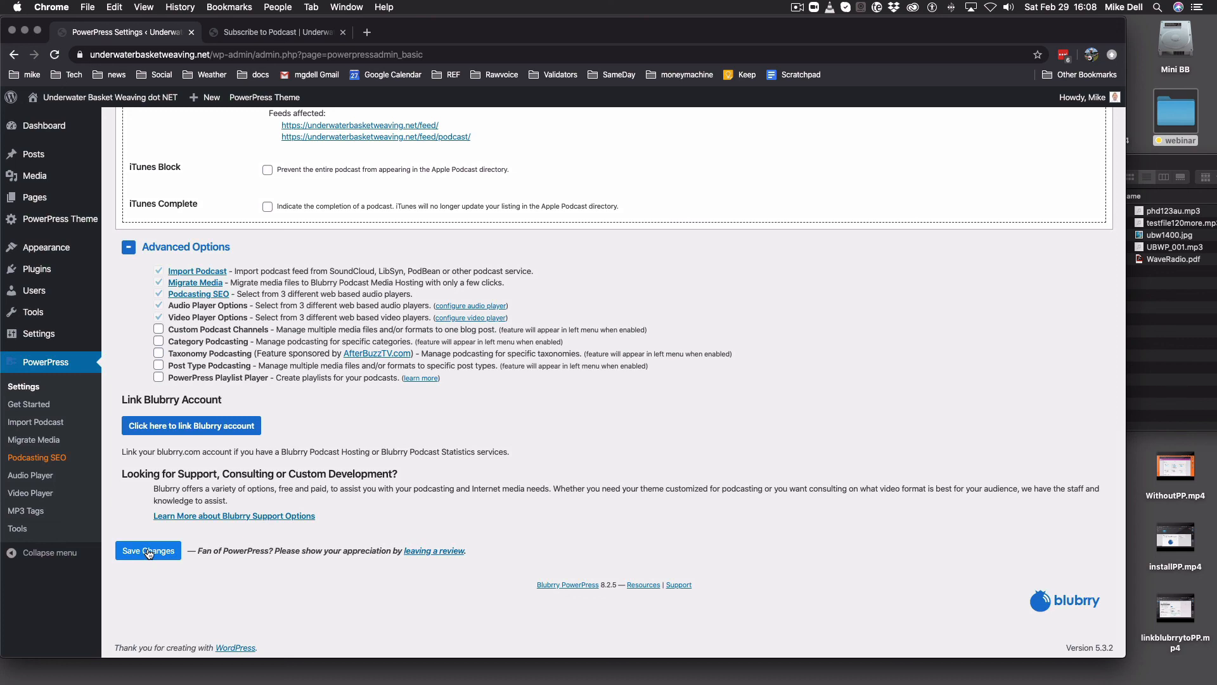
pyautogui.click(148, 551)
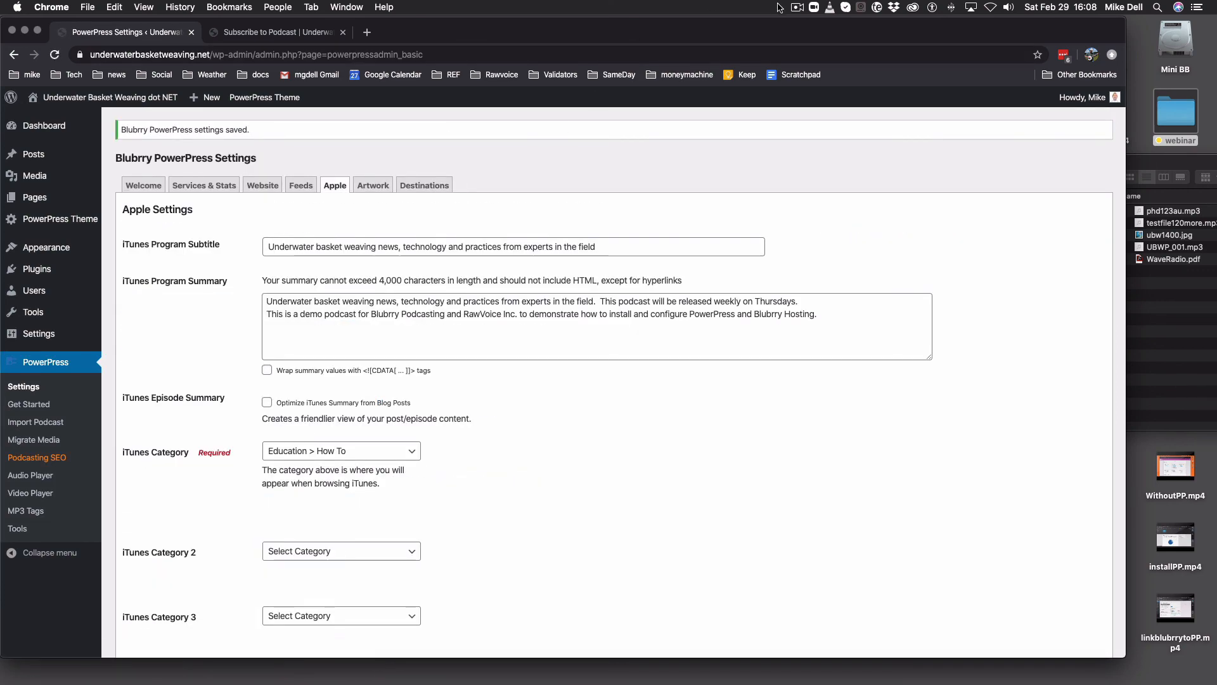
pyautogui.click(796, 7)
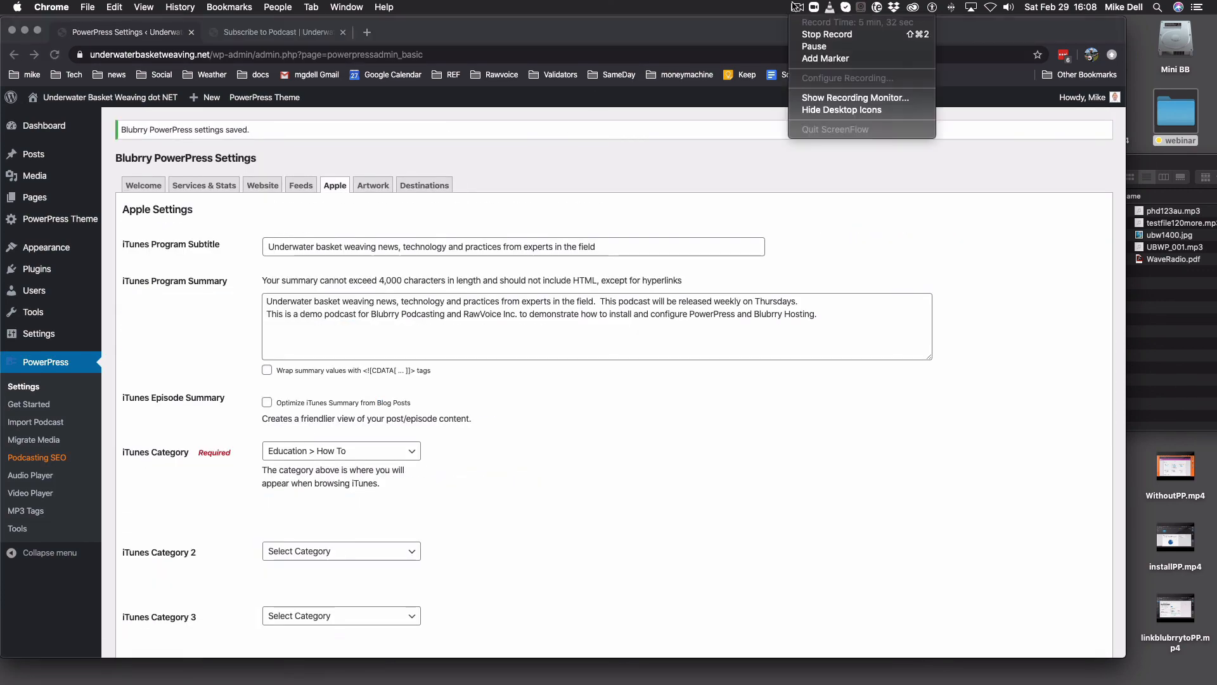